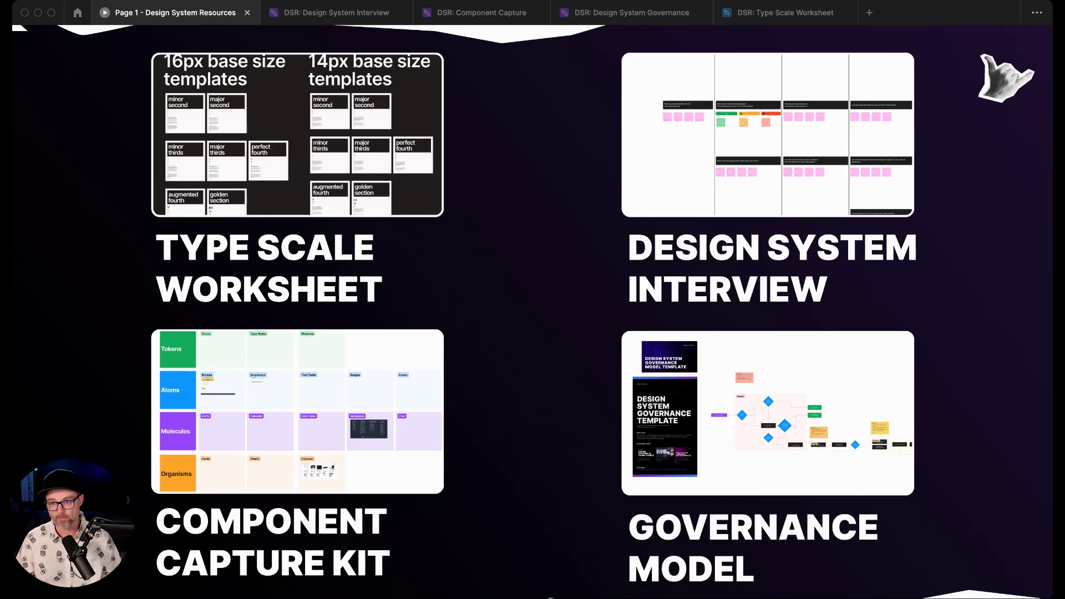
Advance the presentation to the Design System Interview 'When it's used' slide
key(Right)
key(Right)
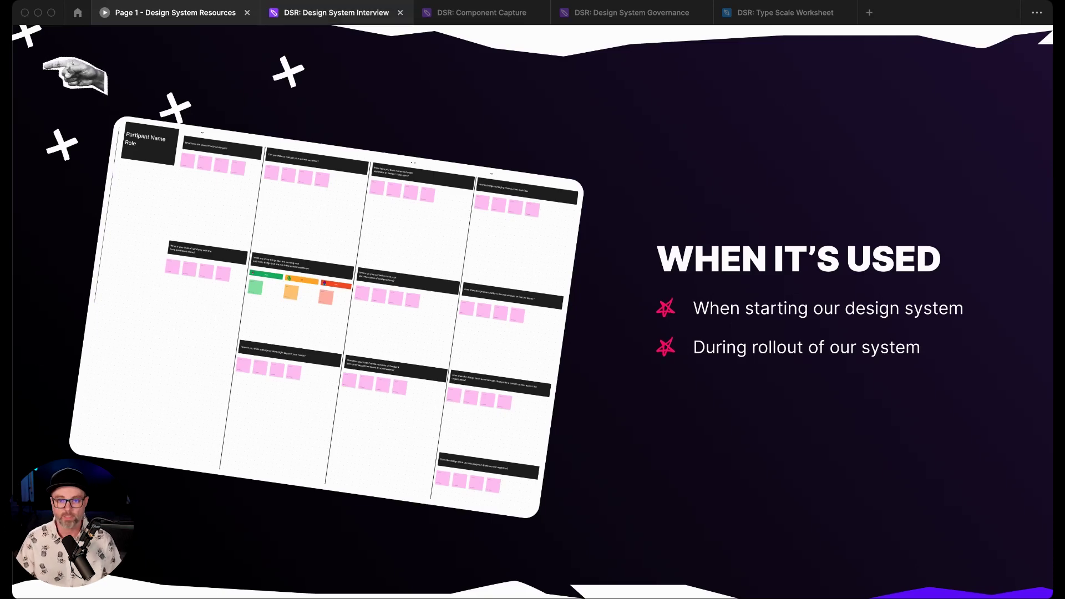
Switch to the DSR: Design System Interview board and pan to the Tooling, Workflow and Standards & Approval columns
click(333, 13)
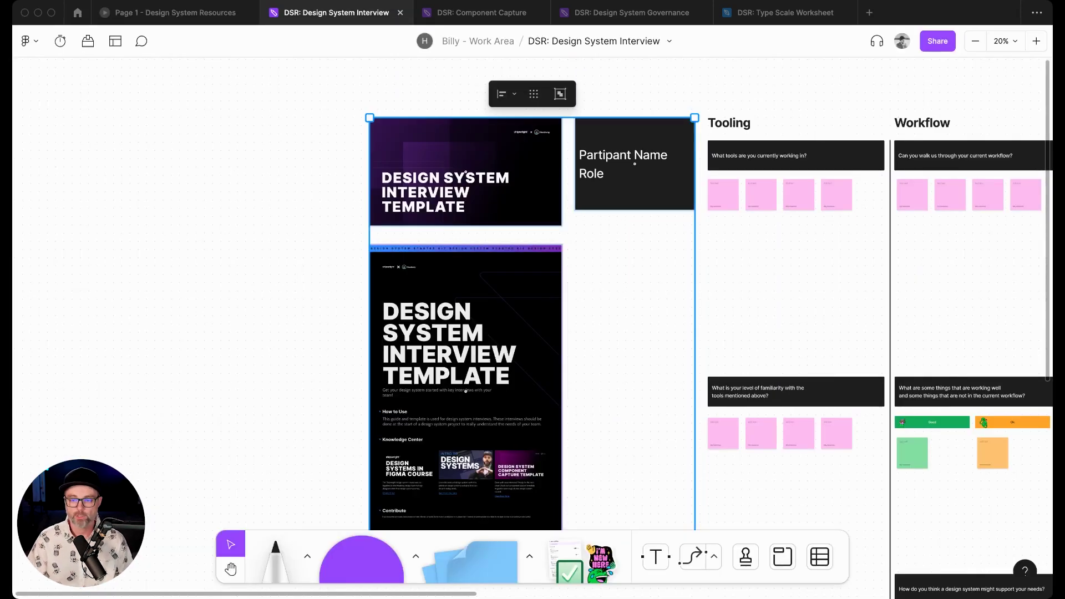
scroll(555, 306, down, 3)
scroll(555, 305, right, 4)
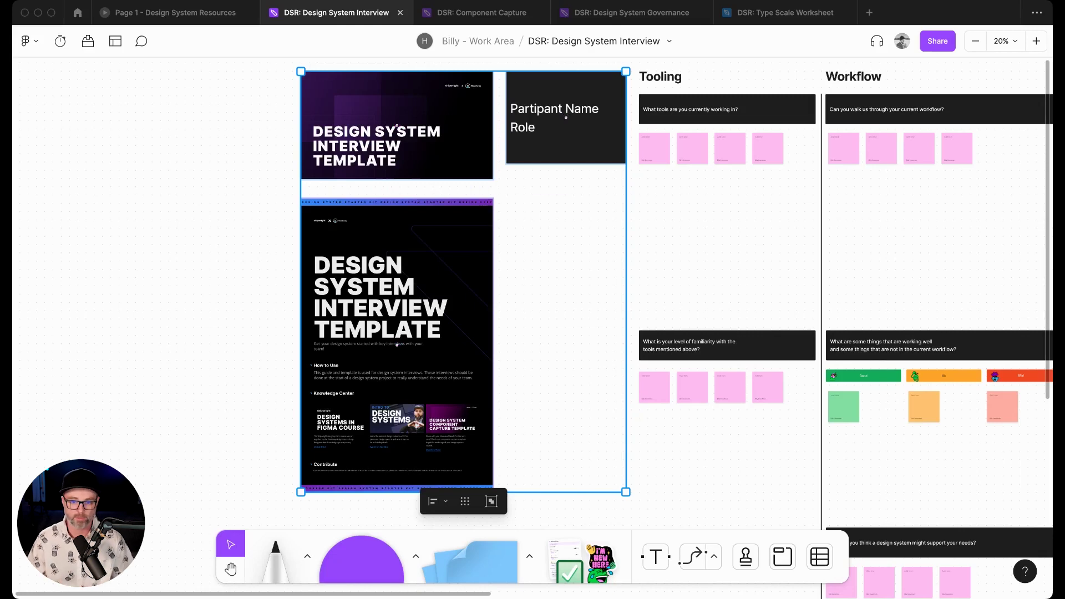
key(Escape)
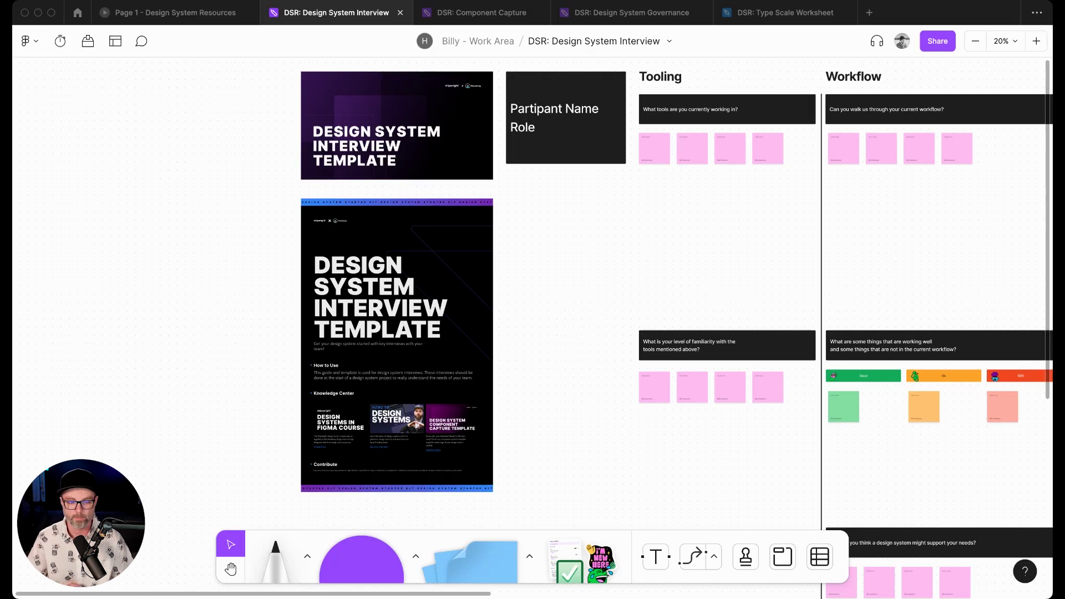
scroll(534, 311, right, 5)
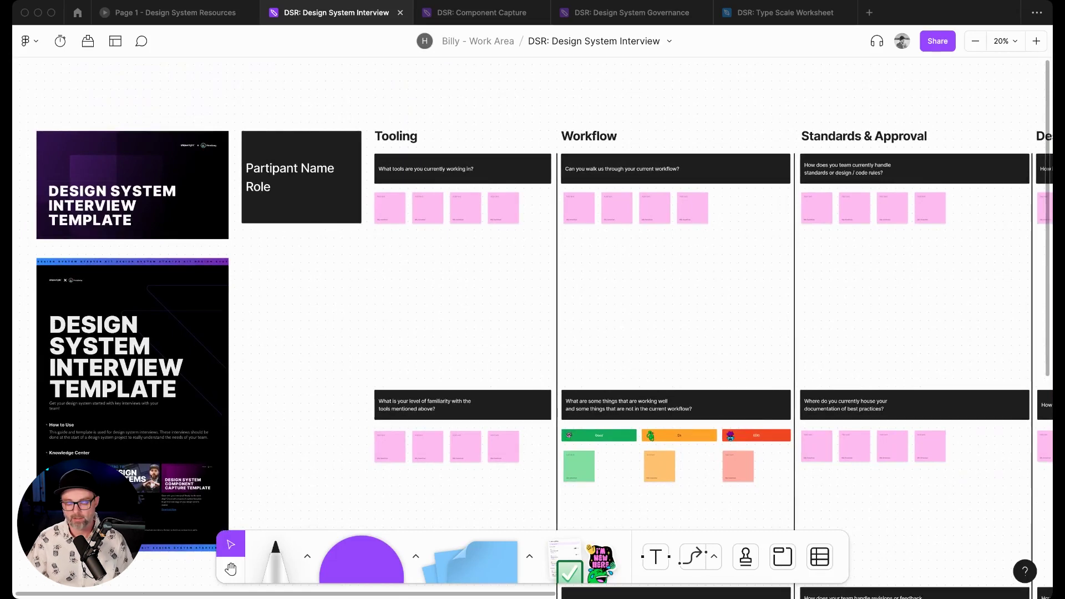
scroll(494, 327, down, 3)
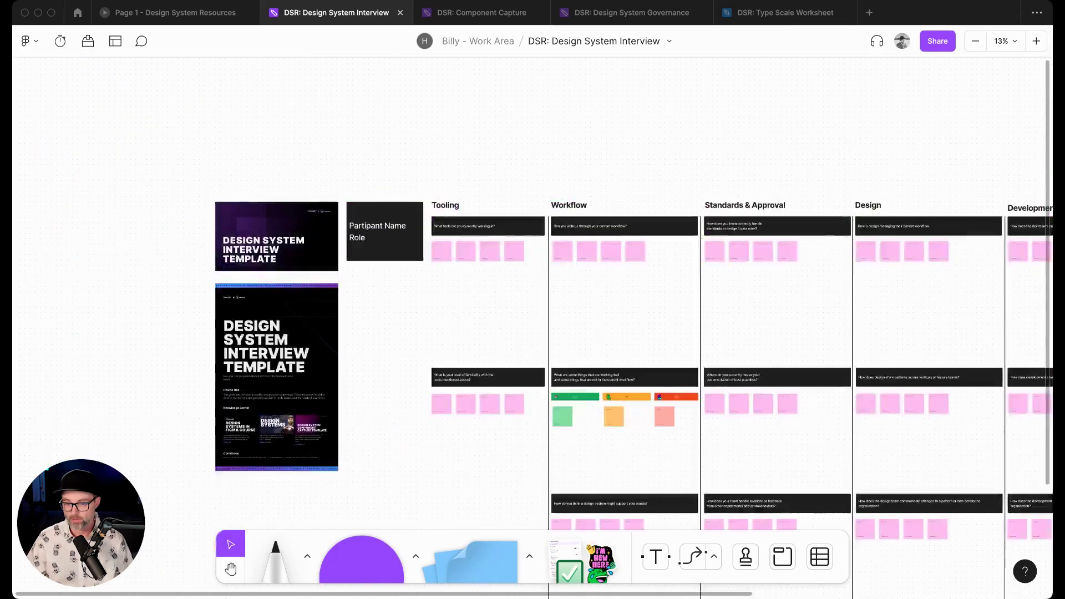
scroll(532, 333, right, 5)
scroll(533, 311, down, 3)
scroll(533, 310, right, 3)
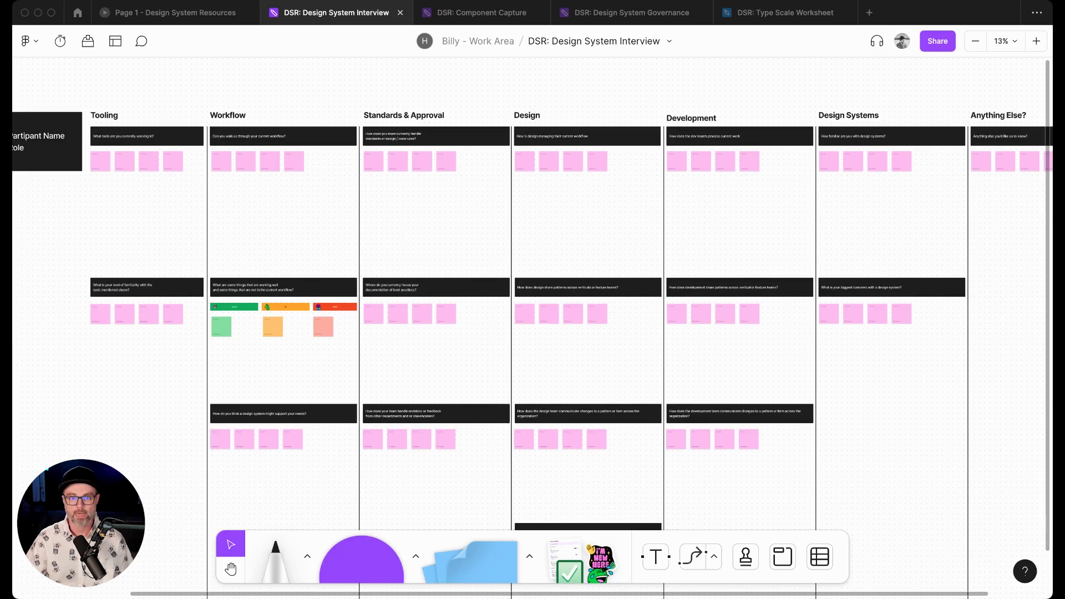
scroll(532, 355, left, 3)
click(106, 144)
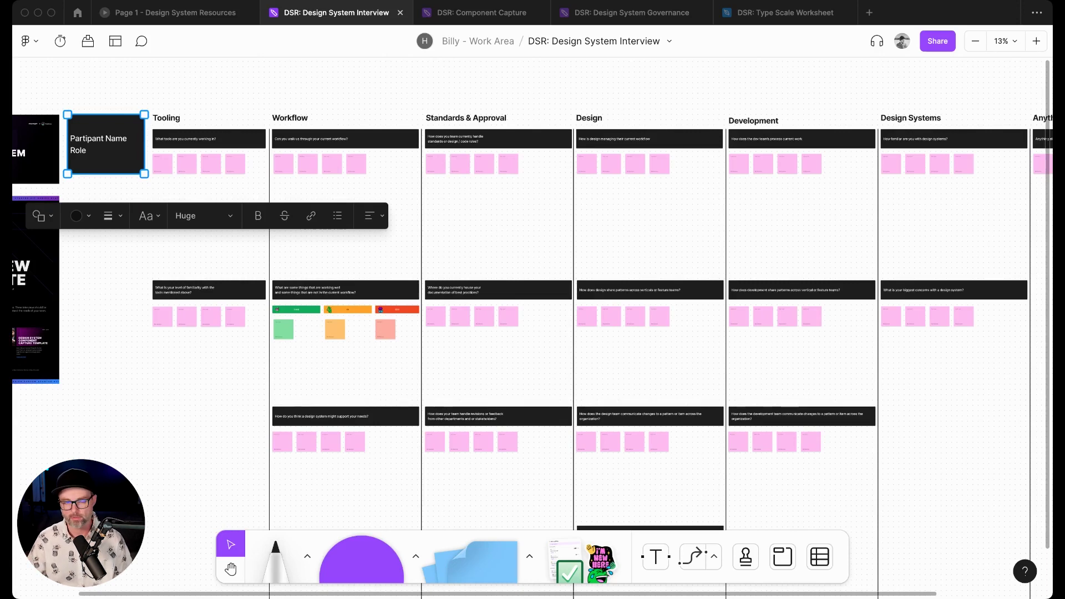
scroll(532, 322, down, 2)
scroll(533, 322, up, 3)
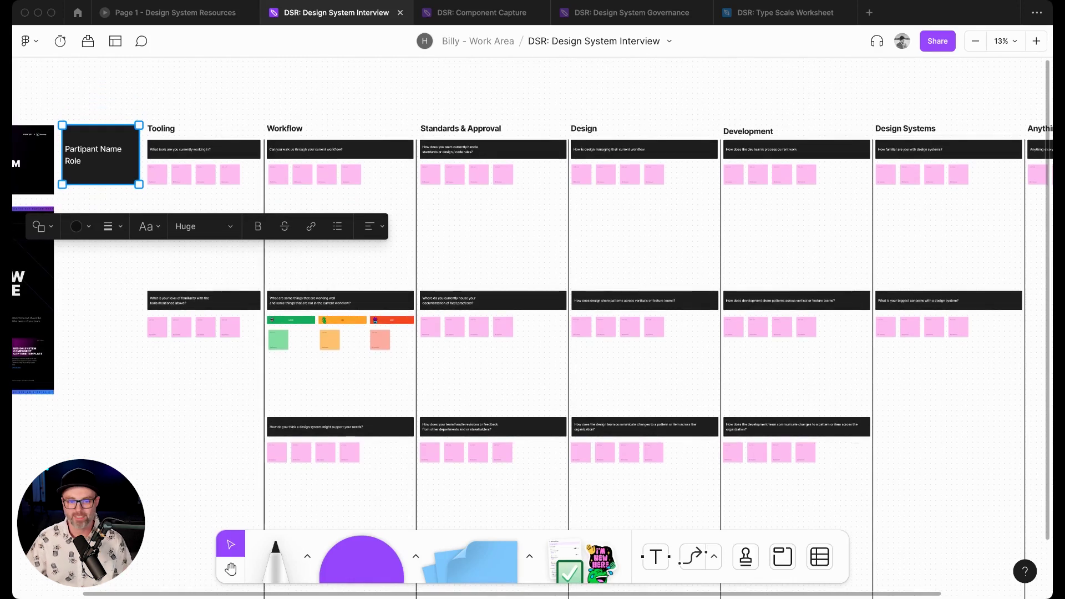
scroll(532, 355, right, 3)
scroll(533, 356, left, 2)
key(Escape)
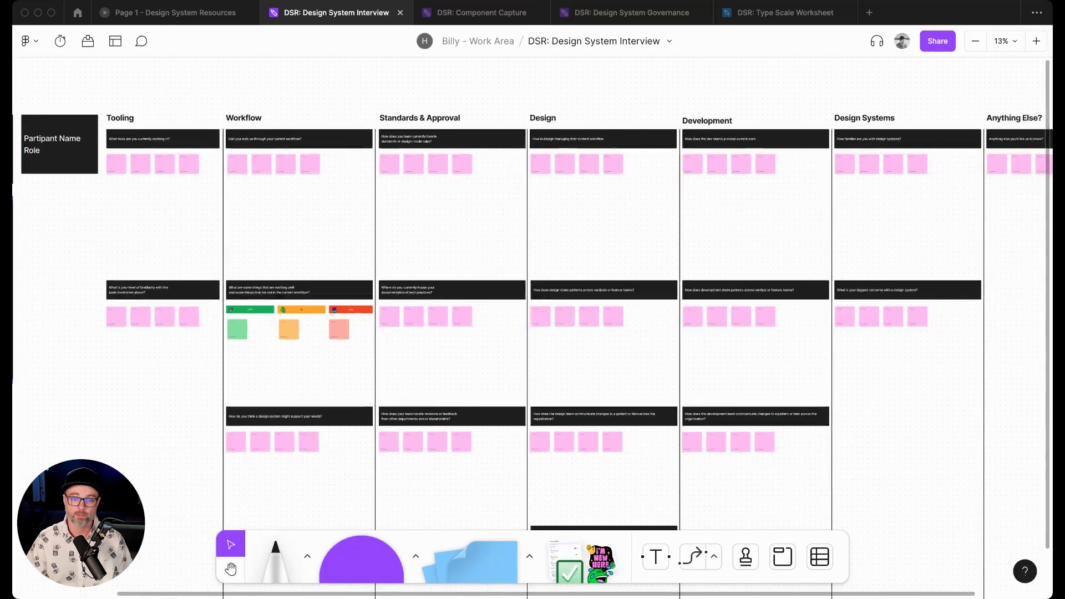
scroll(533, 355, right, 3)
scroll(532, 355, left, 2)
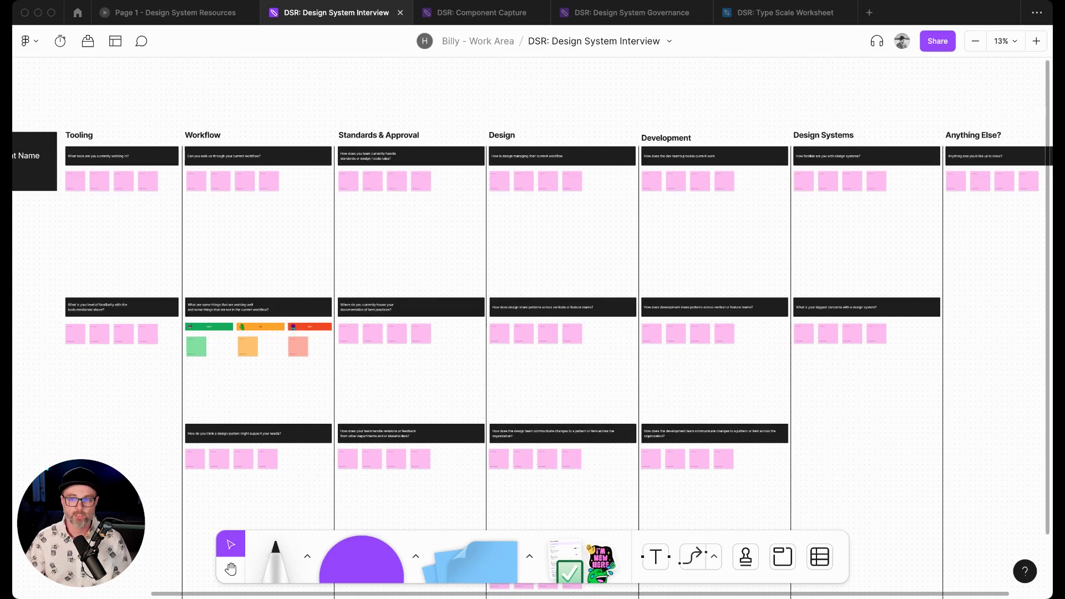
scroll(533, 333, left, 3)
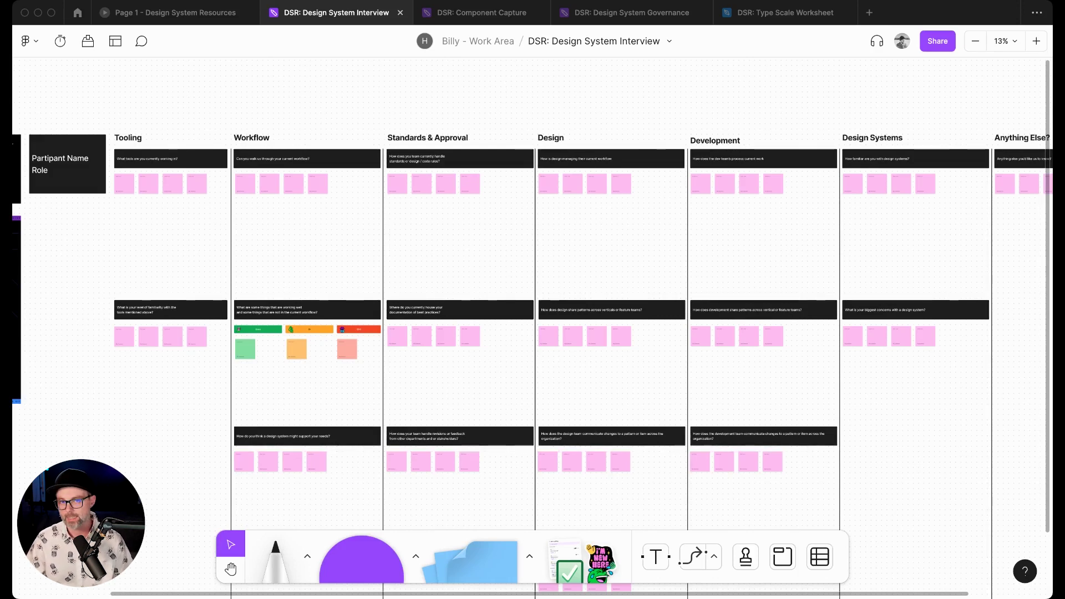
scroll(533, 322, left, 3)
scroll(533, 322, left, 1)
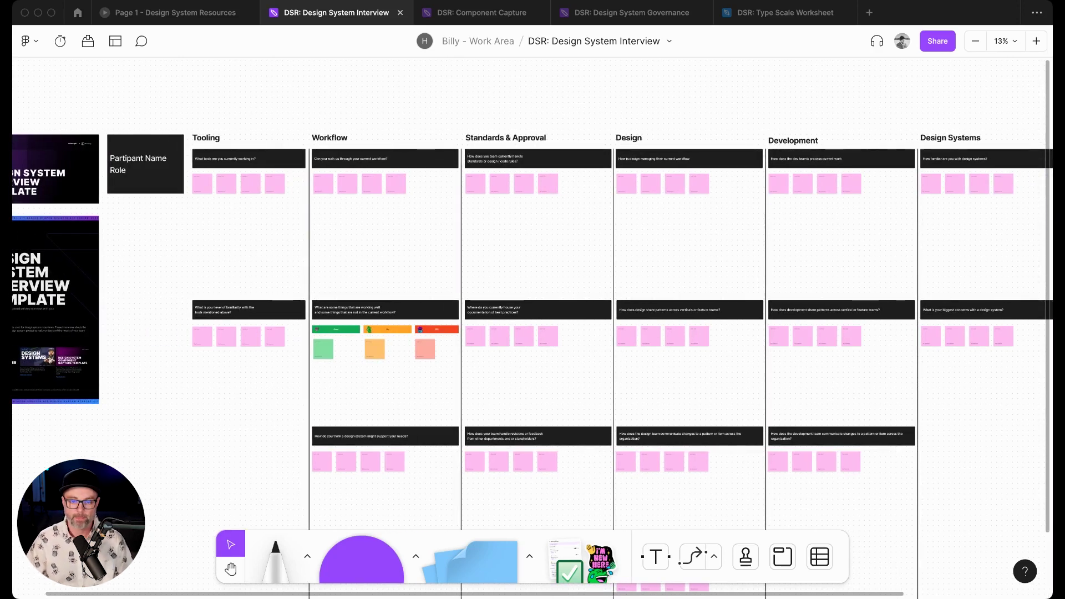
Zoom to fit the Tooling column: 'What tools are you currently working in?' above four blank stickies
drag(189, 122, 306, 222)
key(Escape)
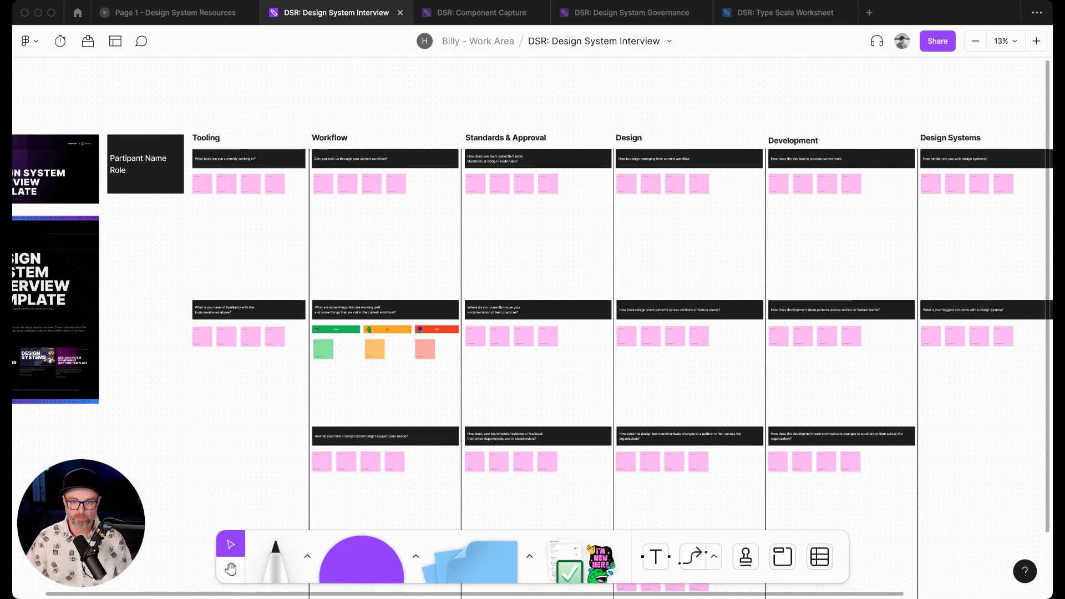
drag(190, 119, 306, 210)
key(shift+2)
key(Escape)
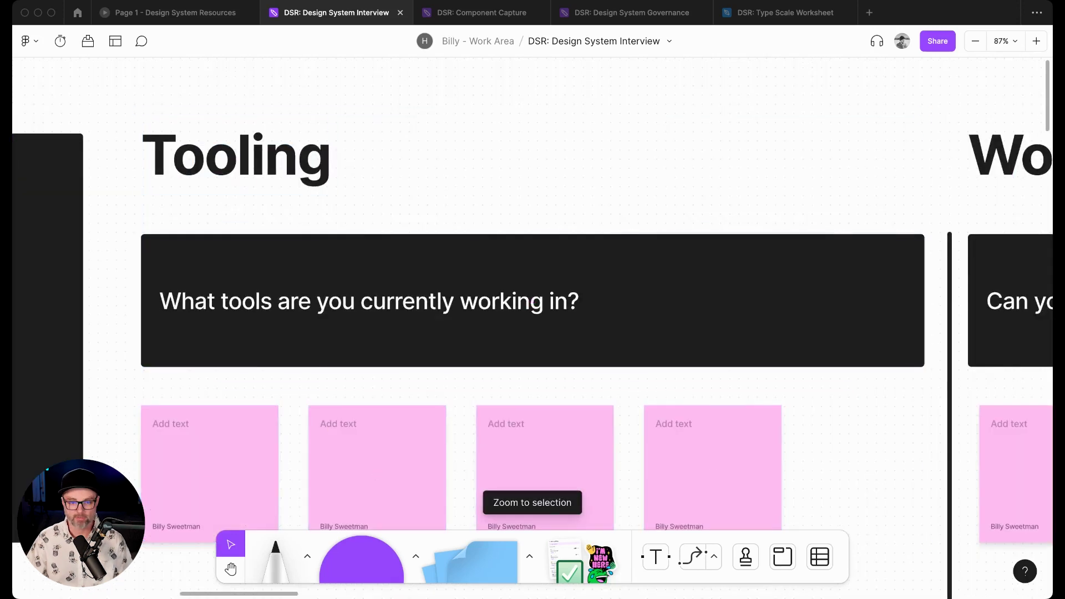
scroll(533, 327, down, 2)
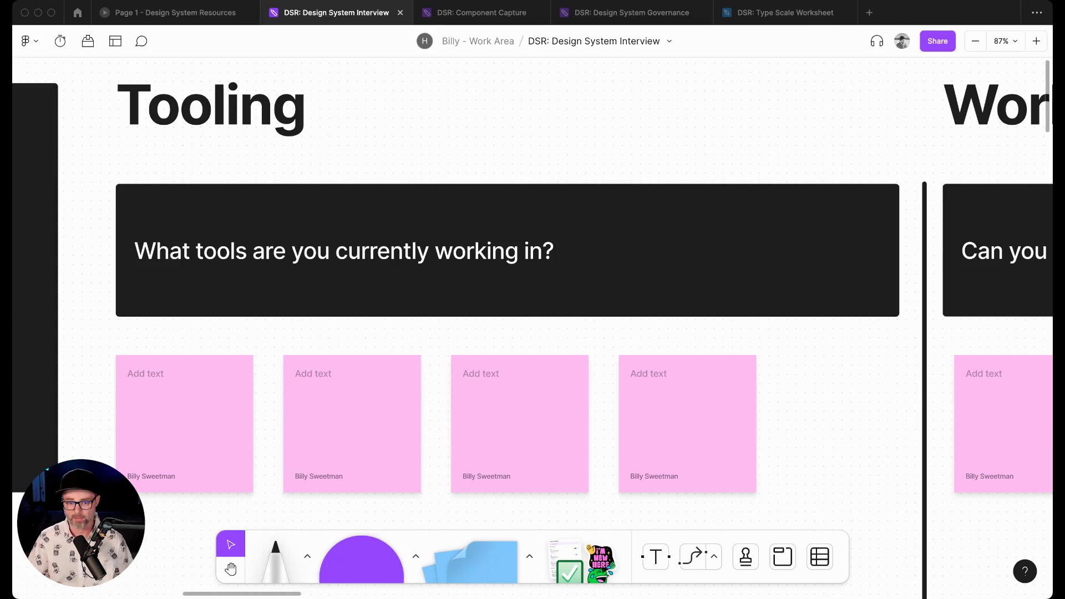
Duplicate the Tooling question card and four stickies lower, then move the copy back onto the original
scroll(157, 313, down, 10)
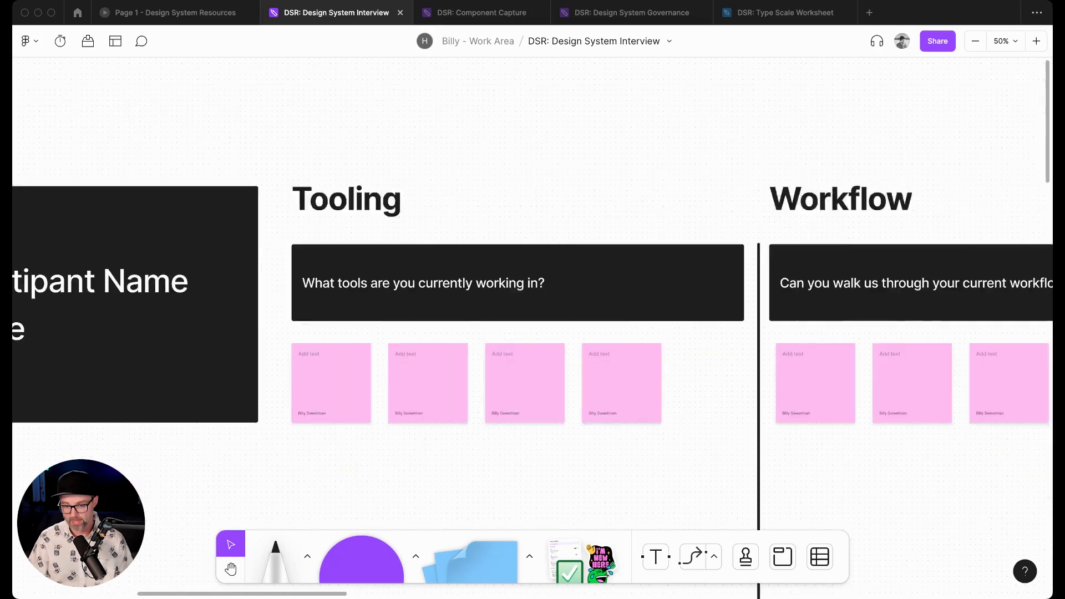
scroll(533, 333, down, 3)
scroll(533, 333, right, 2)
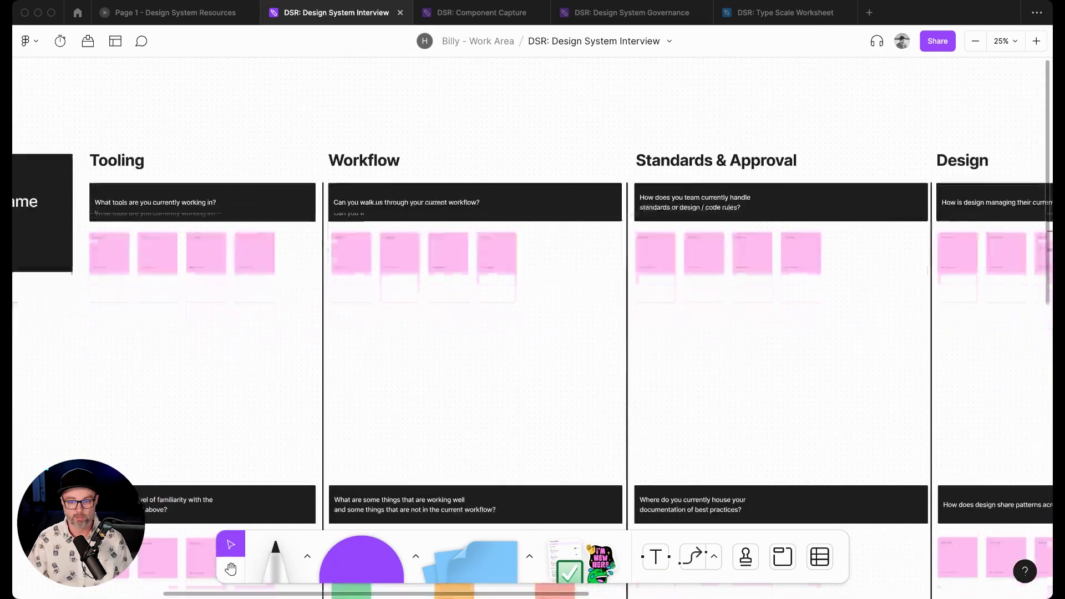
scroll(533, 334, left, 2)
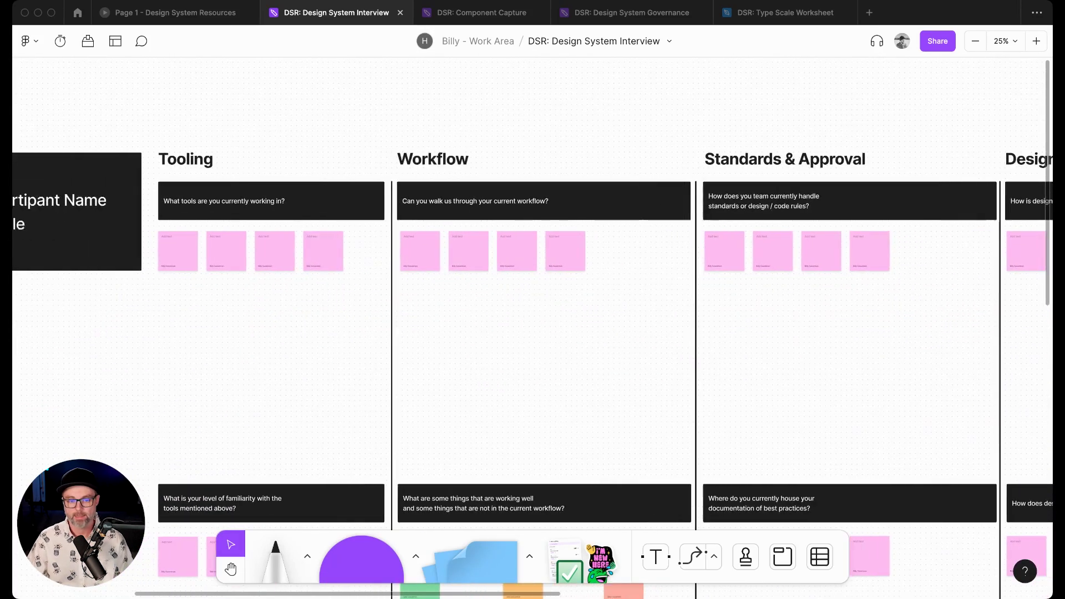
drag(151, 176, 385, 290)
drag(271, 201, 271, 353)
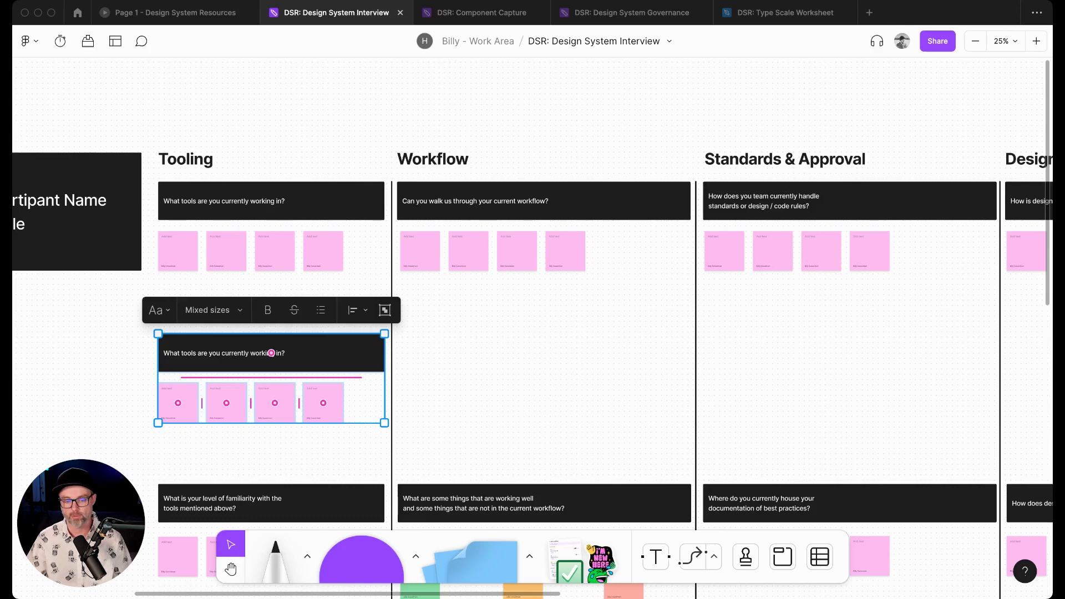
drag(270, 354, 271, 201)
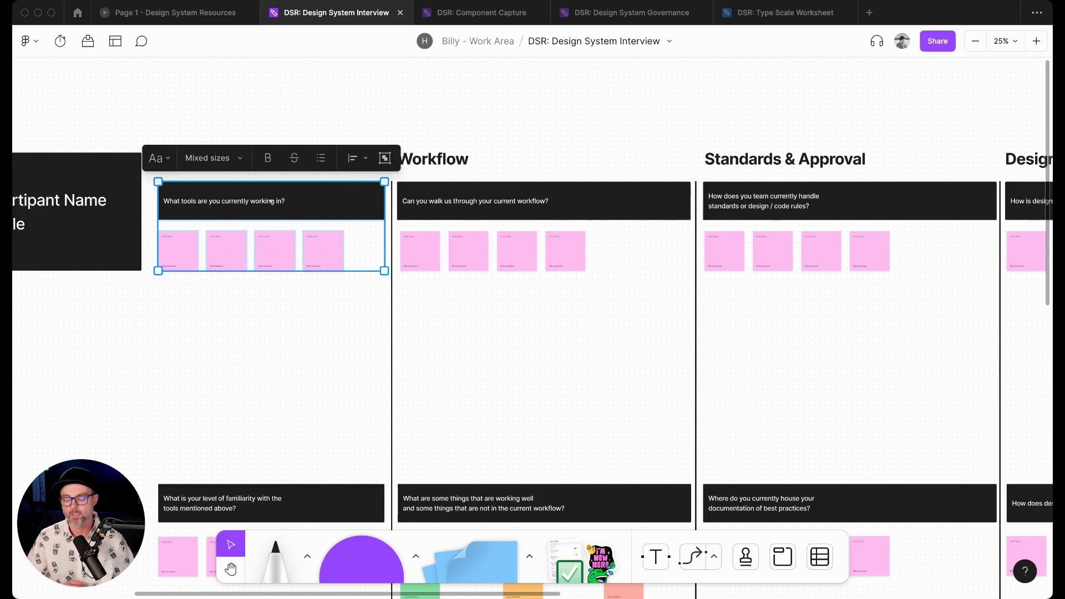
Pan across the Standards & Approval, Design and Development columns, leaving the Standards & Approval heading in place
key(Escape)
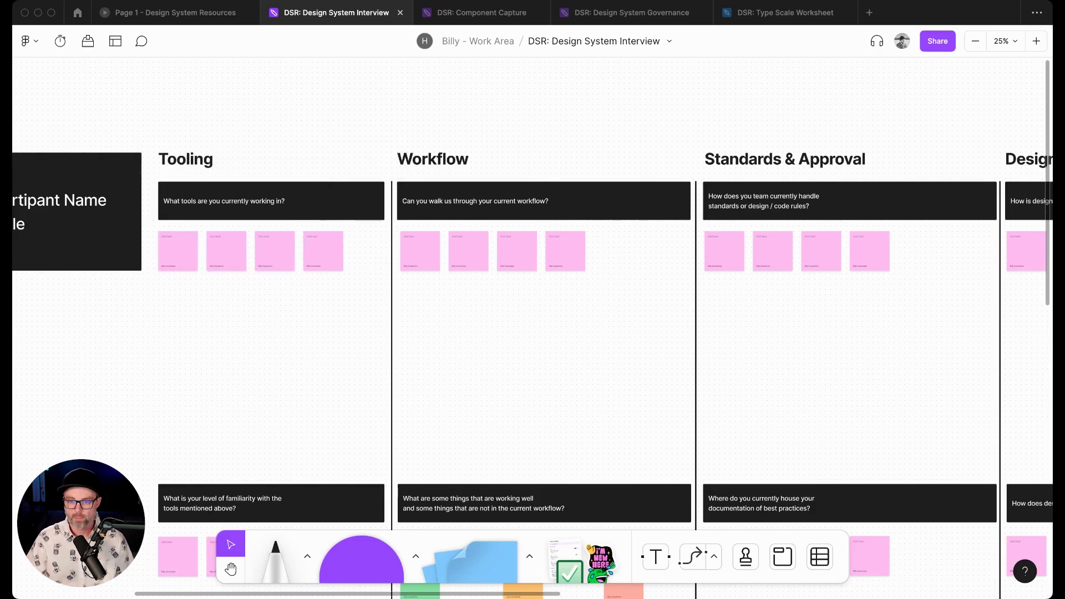
scroll(271, 201, down, 5)
scroll(533, 326, up, 3)
scroll(533, 327, right, 4)
scroll(533, 327, left, 2)
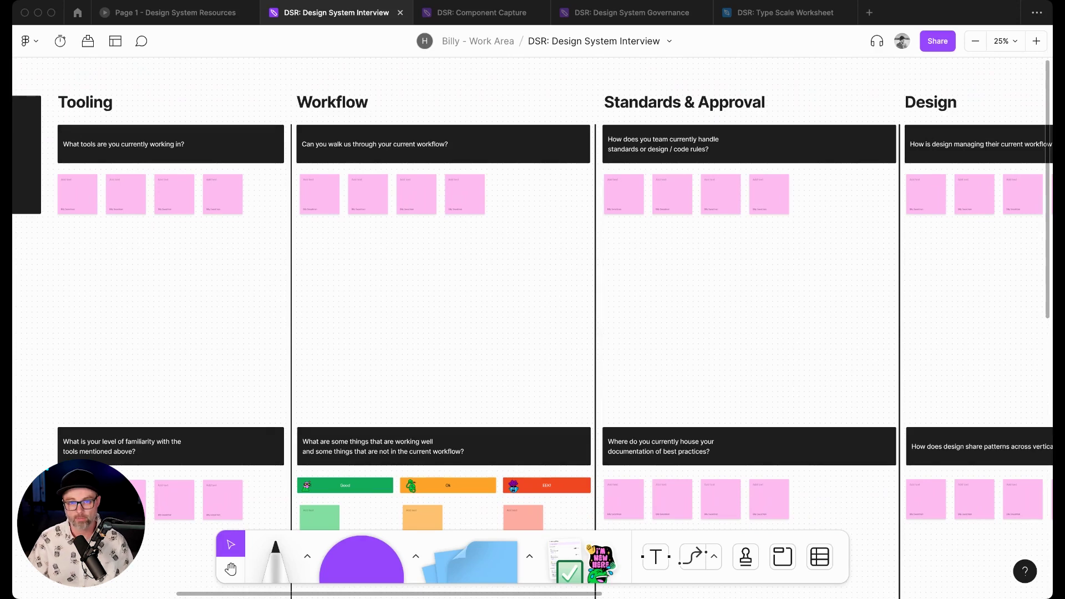
scroll(533, 327, down, 8)
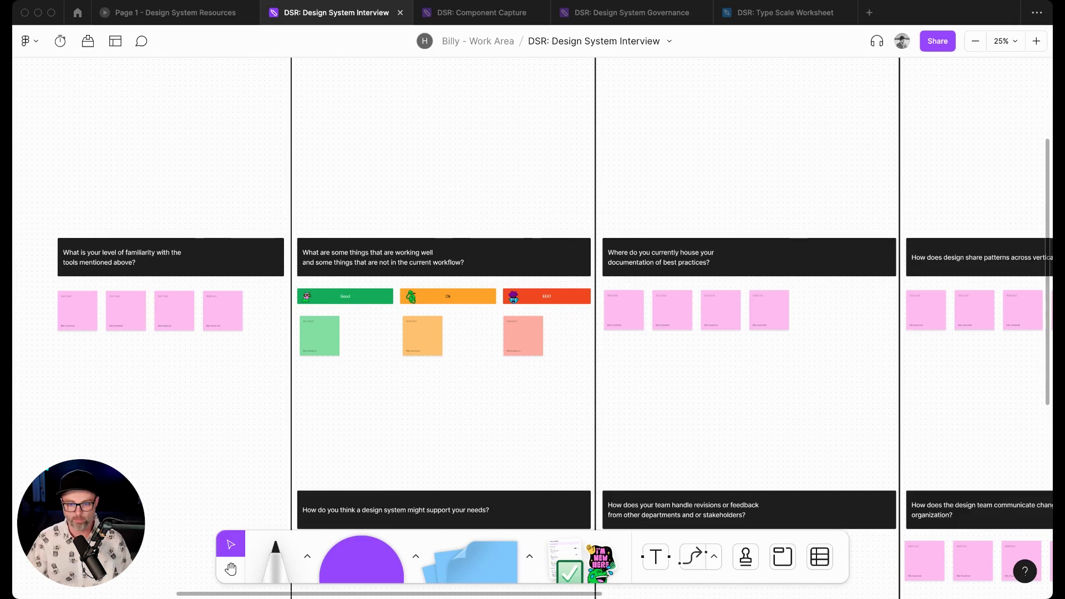
scroll(533, 327, right, 4)
scroll(533, 328, up, 5)
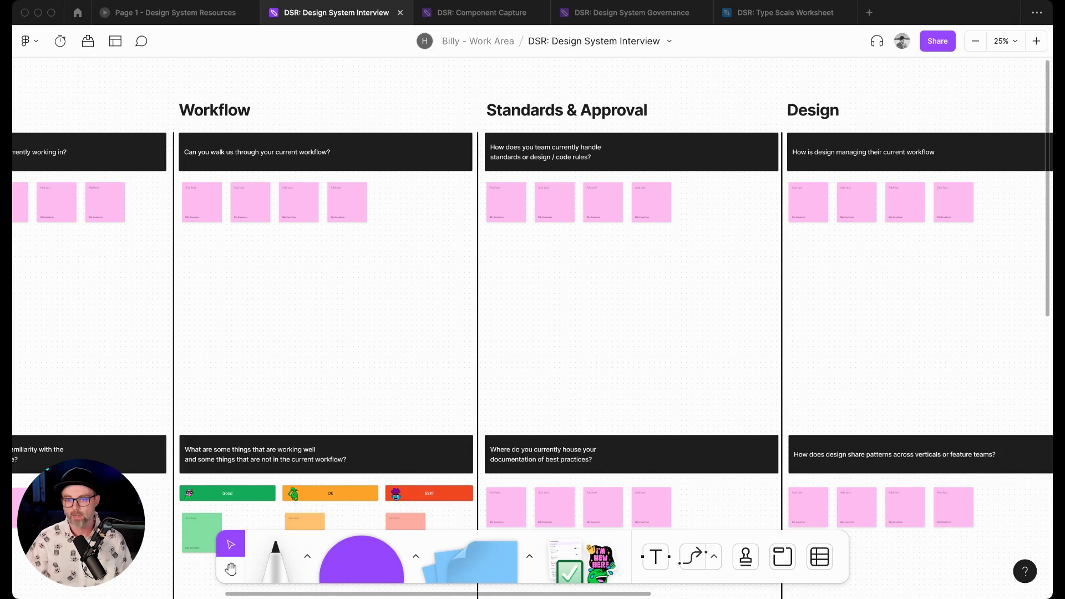
scroll(532, 350, right, 5)
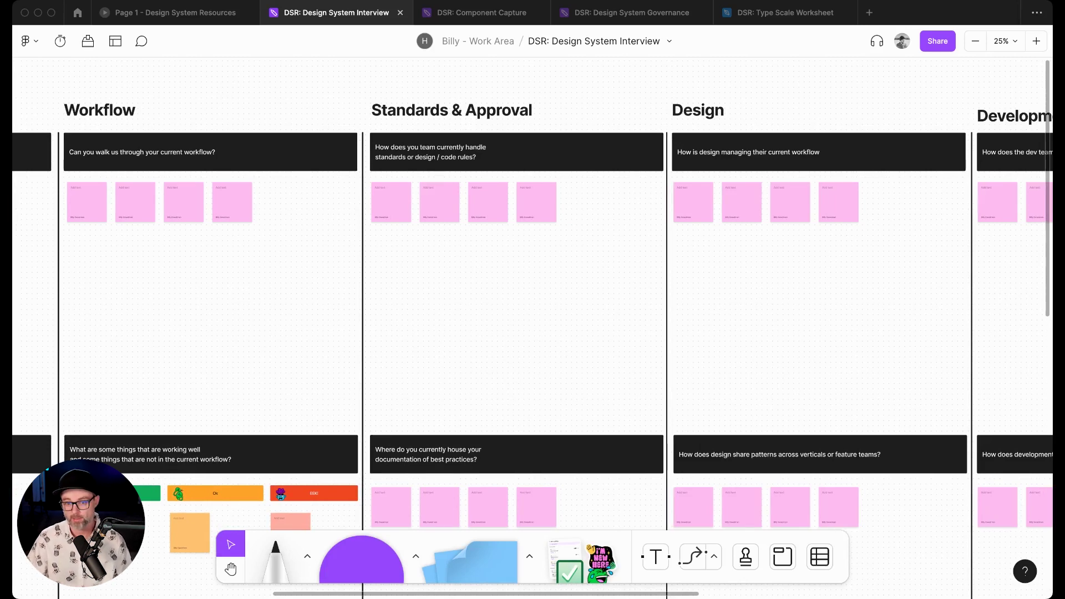
scroll(533, 333, right, 5)
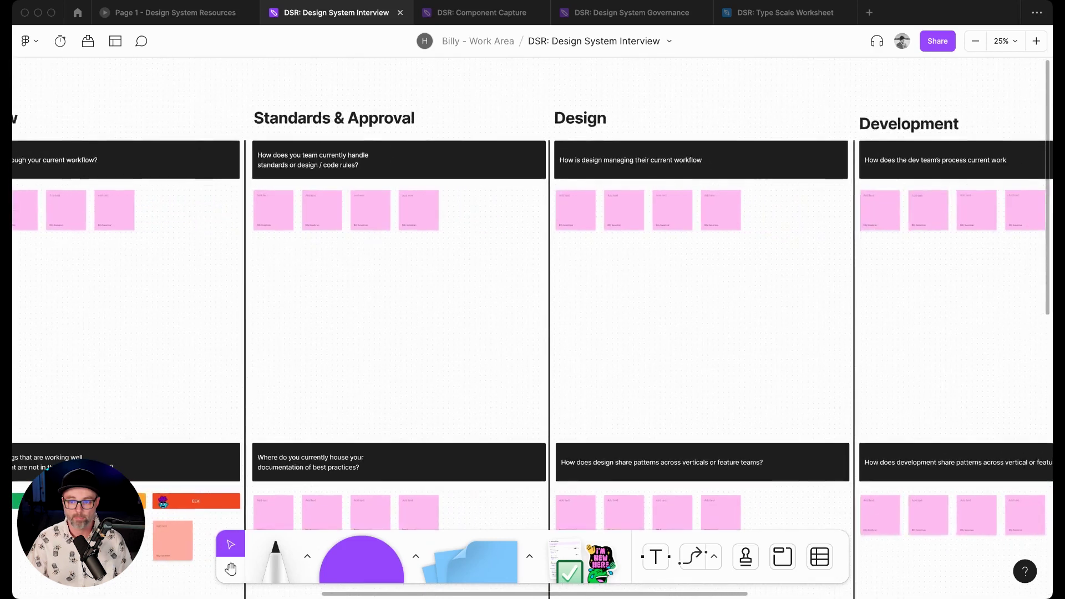
scroll(533, 333, up, 1)
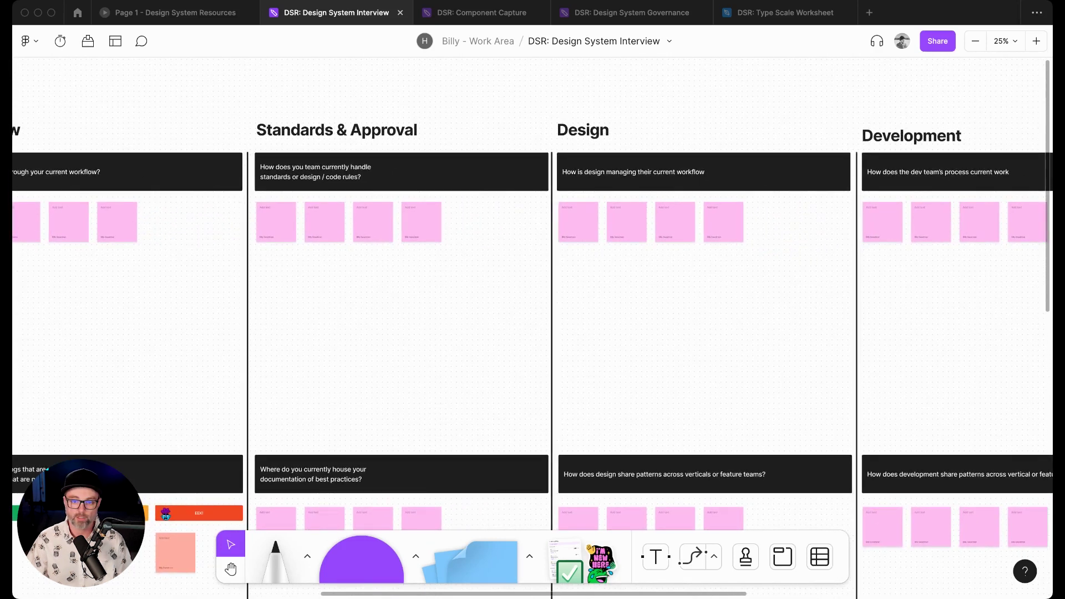
mouse_move(338, 130)
mouse_down()
mouse_move(476, 245)
mouse_move(337, 130)
mouse_up()
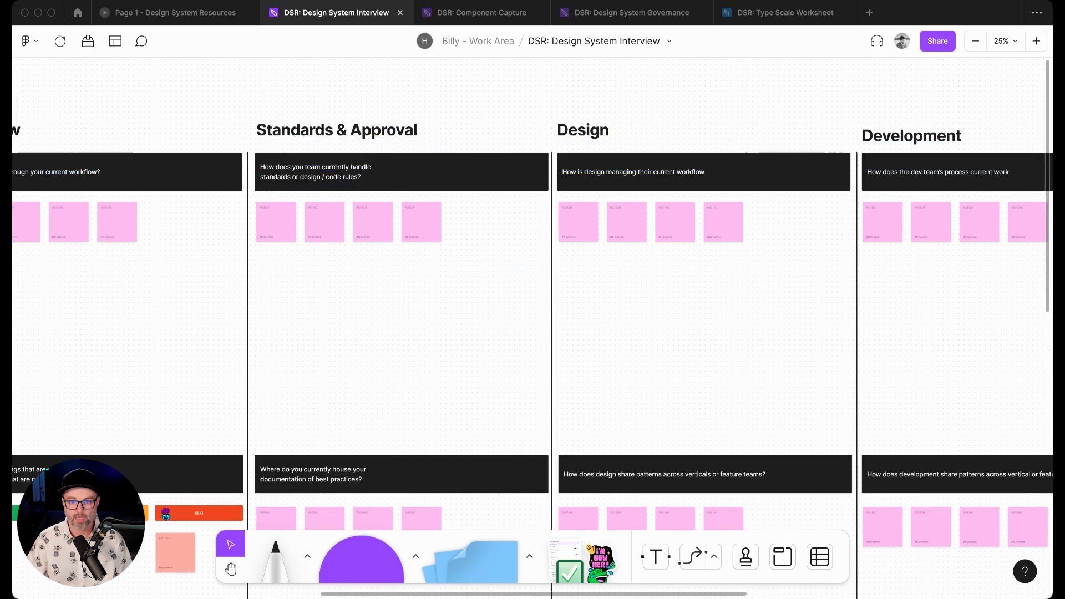
Zoom to the Standards & Approval team-rules question, then scroll to the documentation best-practices question and stickies
click(333, 172)
key(shift+2)
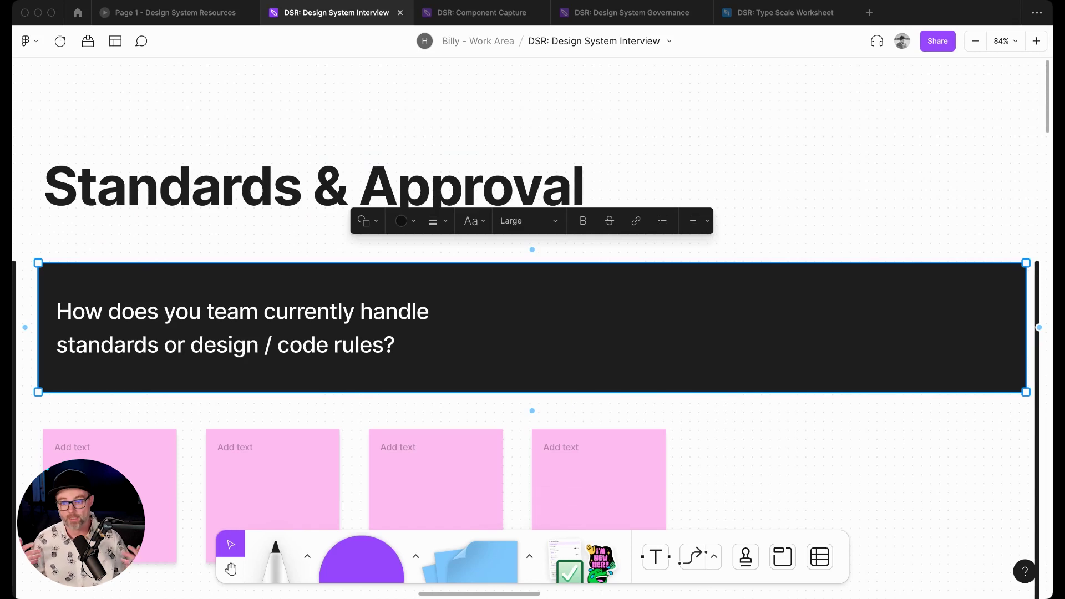
scroll(533, 327, down, 15)
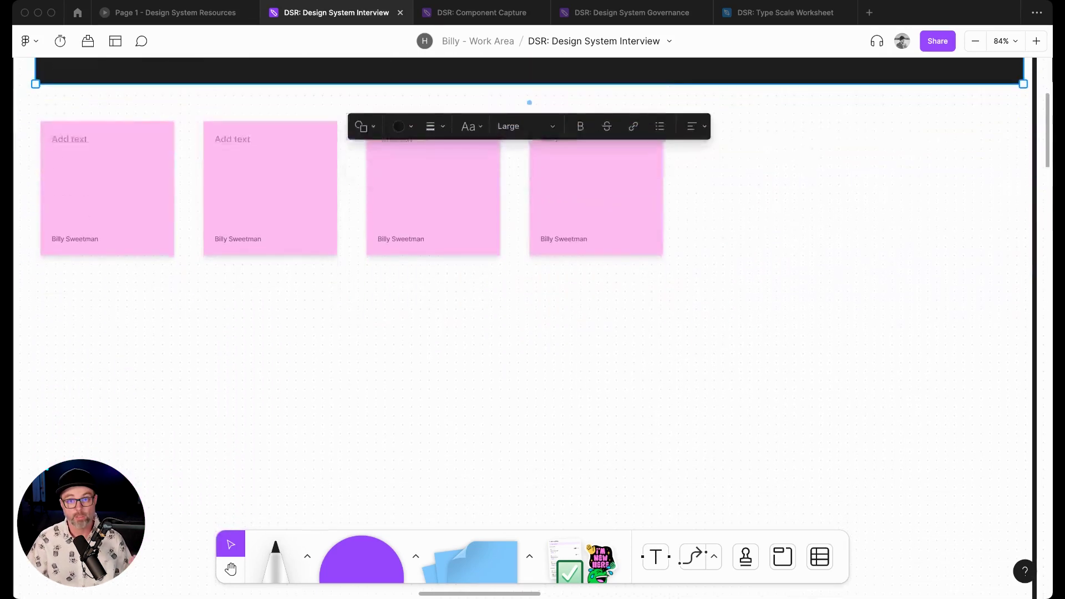
scroll(533, 327, down, 3)
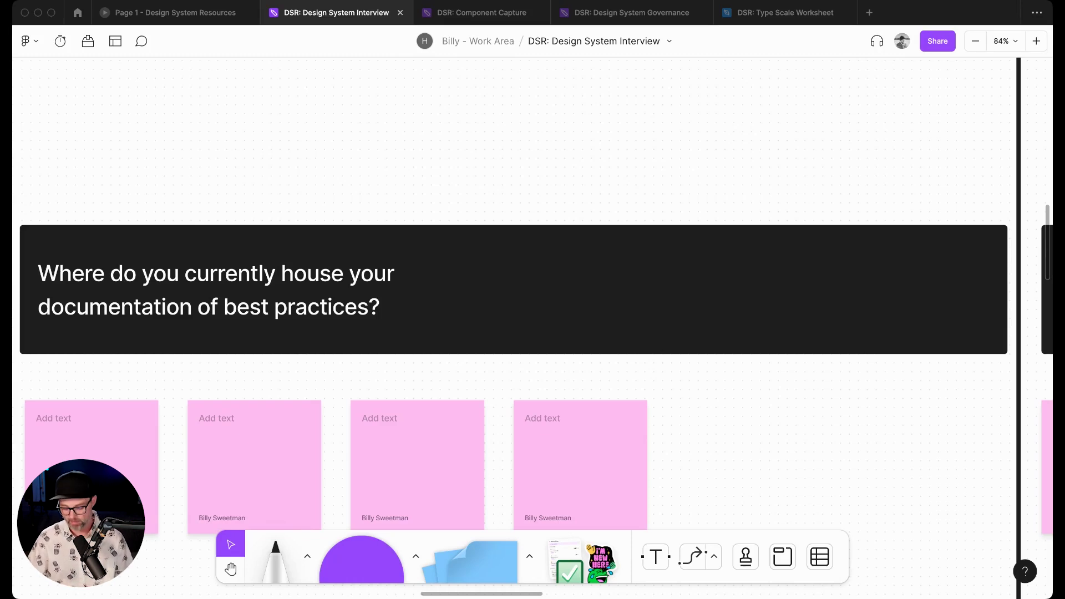
scroll(533, 327, right, 2)
Zoom out and pan across the whole board, from the Workflow column through Anything Else?
key(minus)
key(minus)
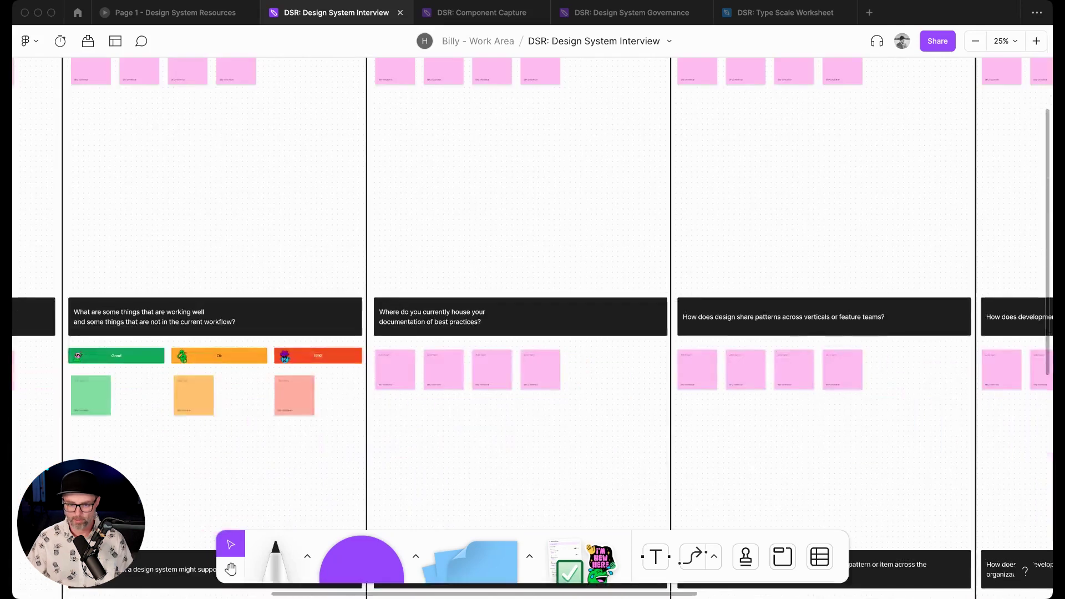
key(minus)
scroll(532, 327, down, 5)
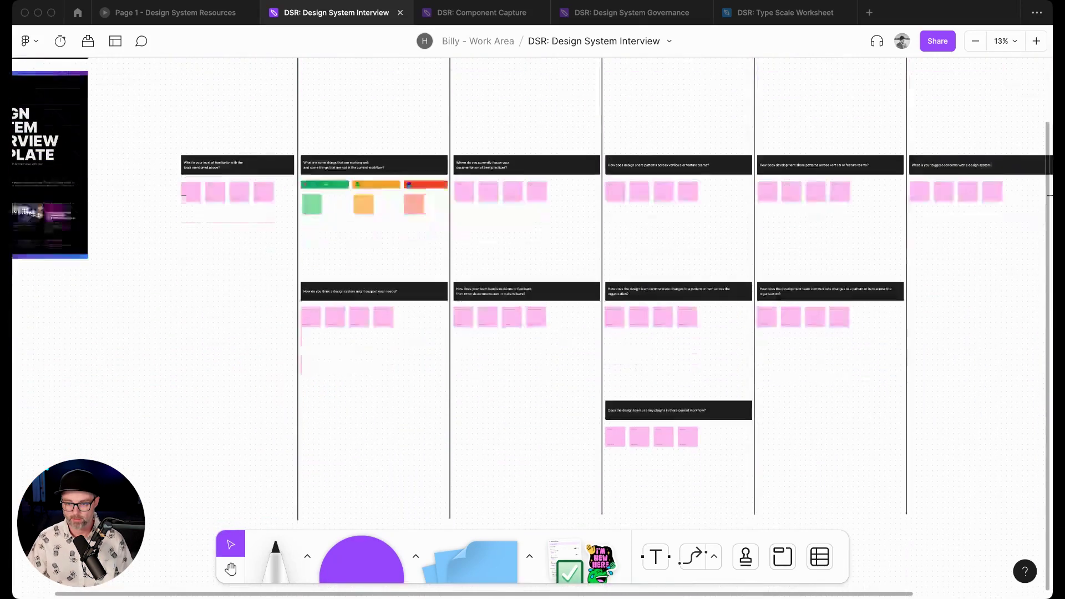
scroll(534, 328, right, 5)
scroll(533, 327, up, 2)
scroll(533, 327, right, 5)
scroll(533, 327, up, 3)
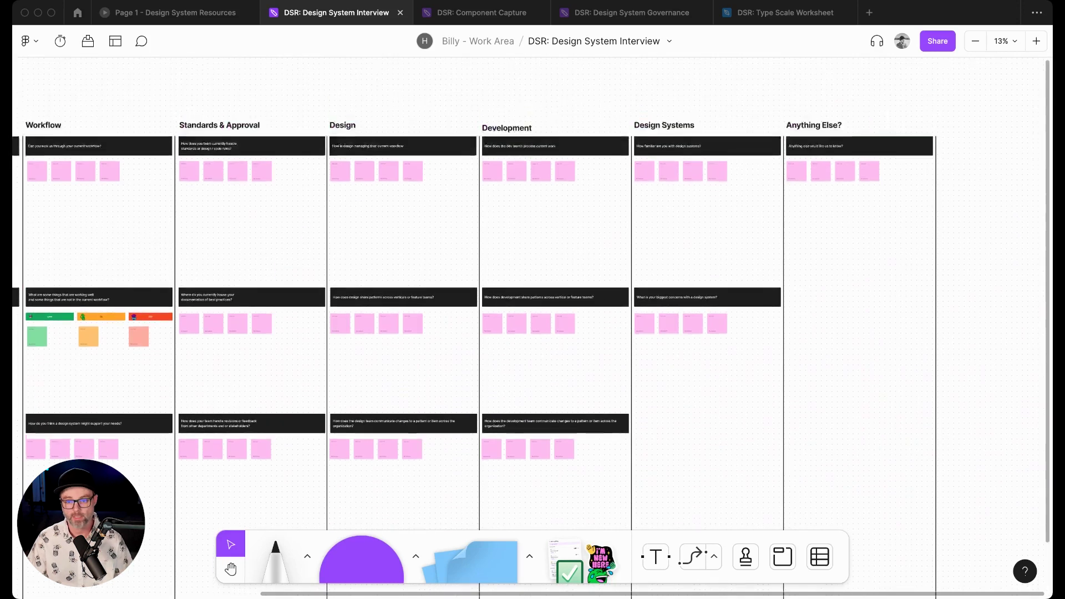